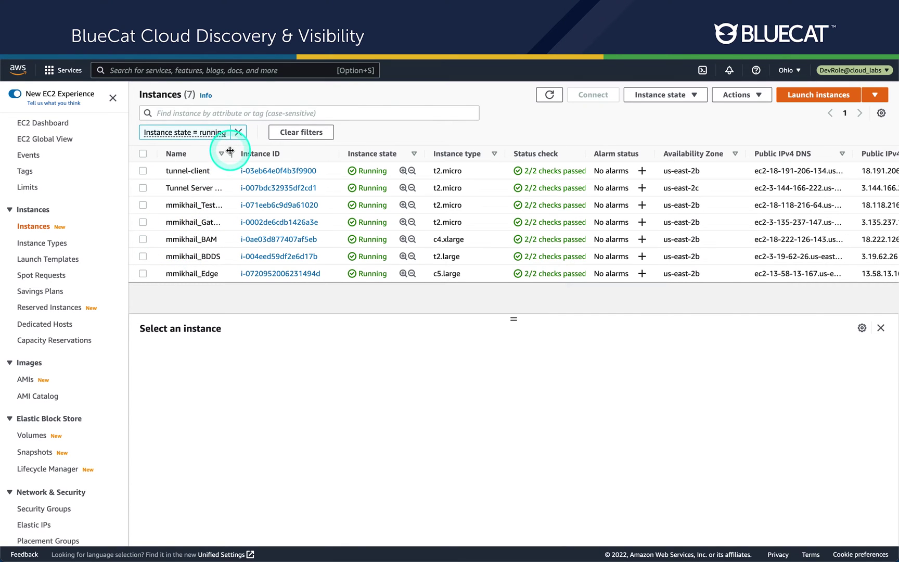
Step: Attach the mm-cdv-ec2 IAM role to the Gateway_Server instance
left_click_drag(232, 153, 302, 164)
mouse_move(190, 222)
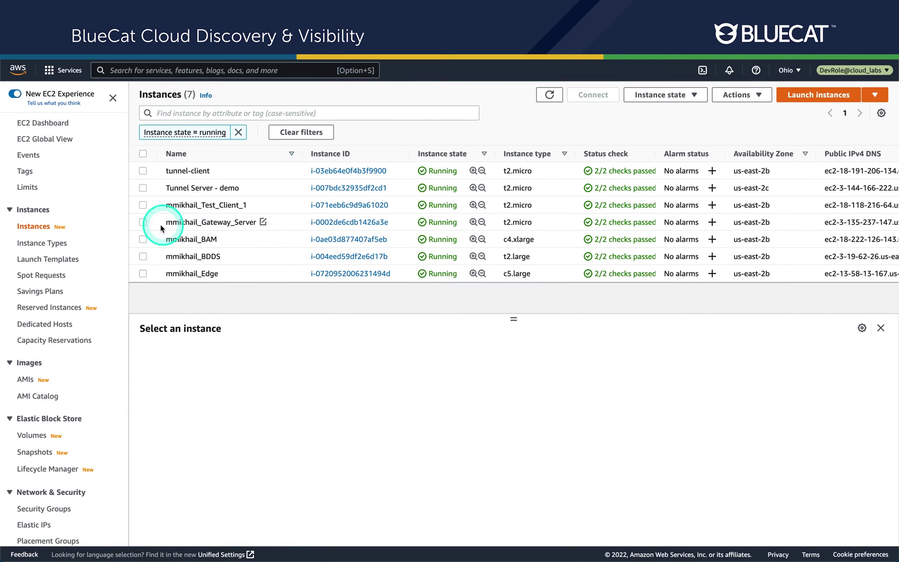
left_click(143, 222)
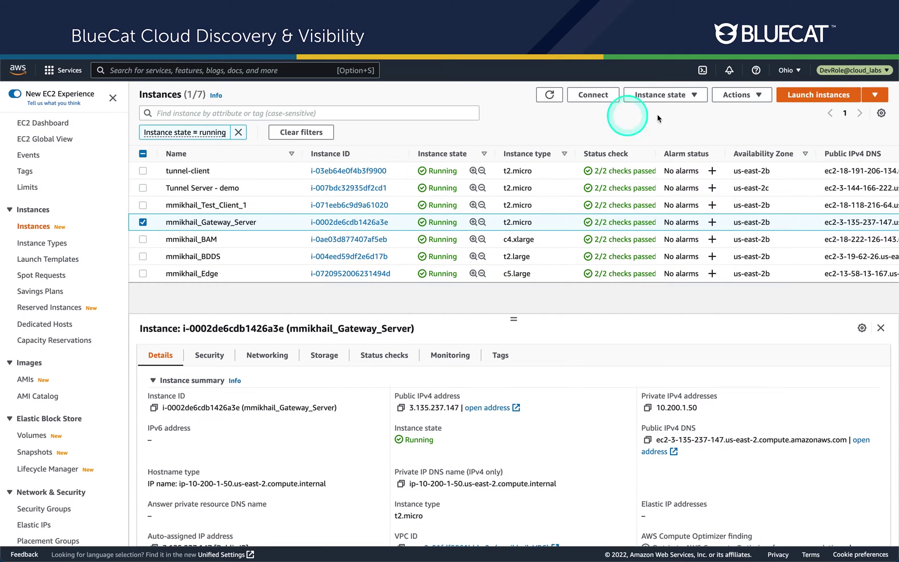
left_click(740, 95)
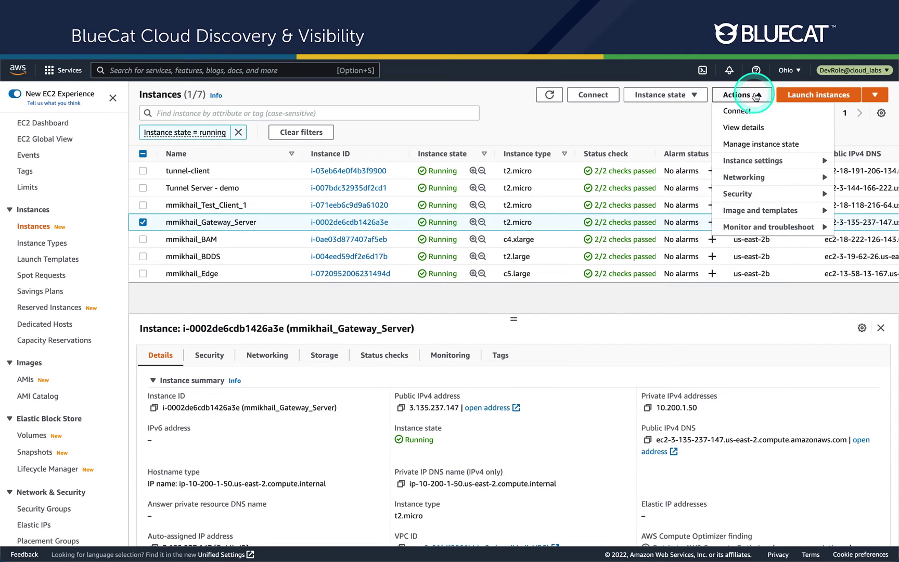
left_click(744, 200)
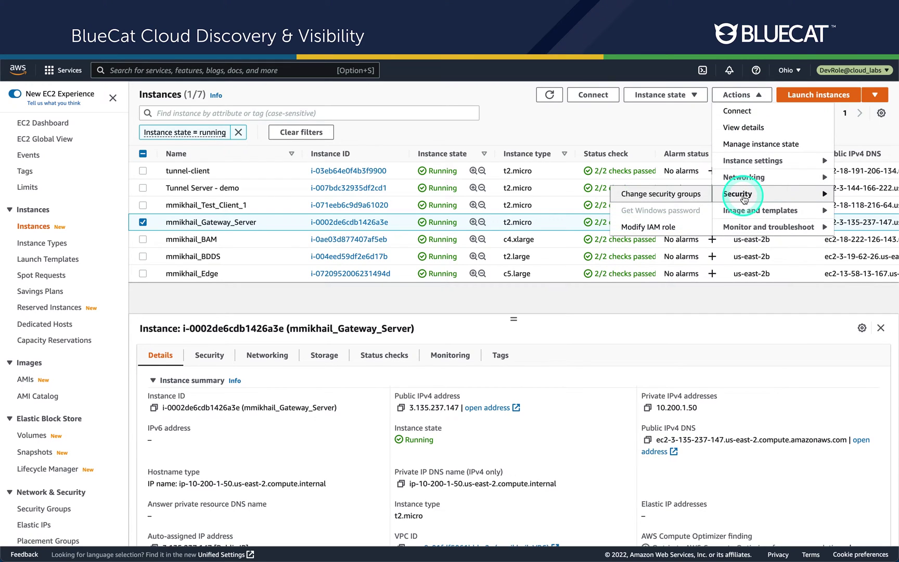
left_click(660, 226)
left_click(298, 237)
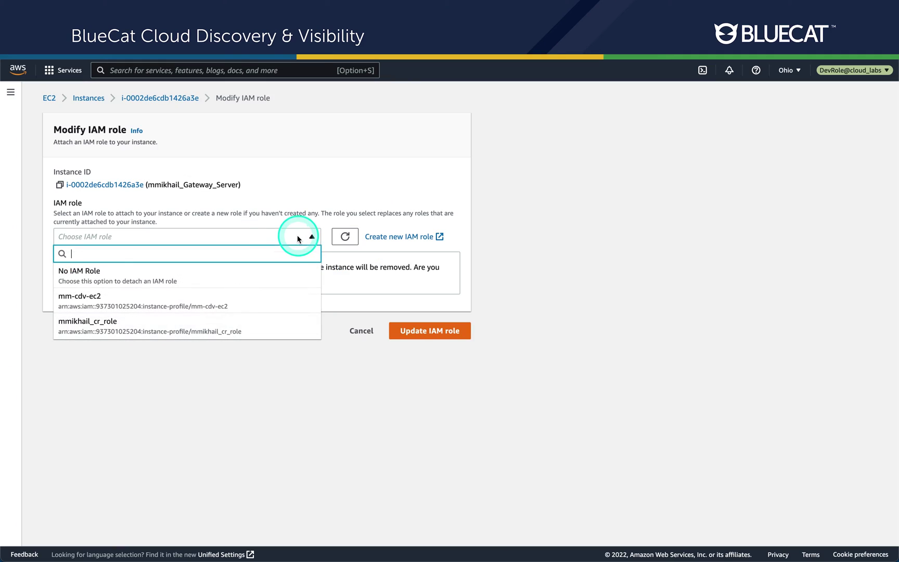
type("mm")
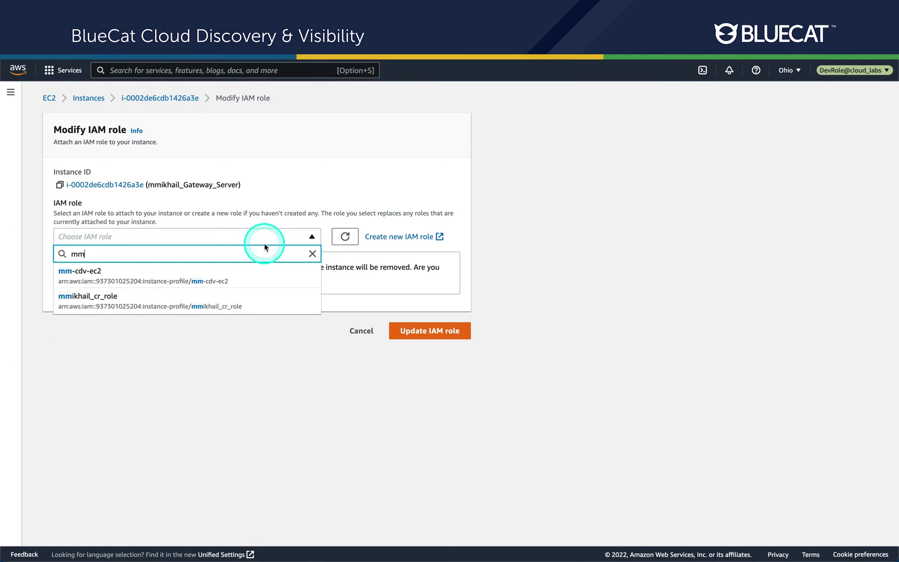
left_click(243, 274)
left_click(436, 285)
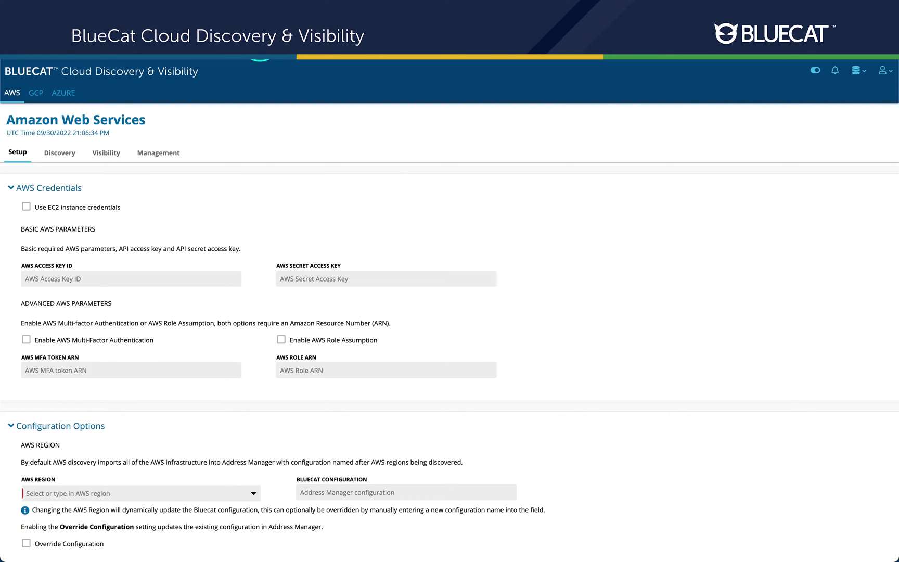
Step: Use EC2 instance credentials; include Public IP Ranges, VPC Endpoints, EC2, ELBv2 and DNS hostnames
left_click(26, 207)
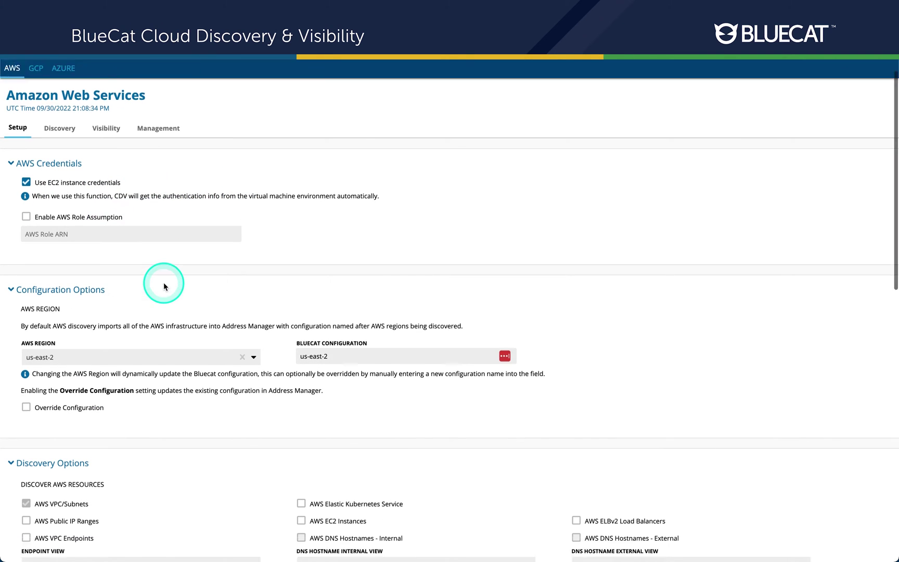
scroll(164, 286, "down", 5)
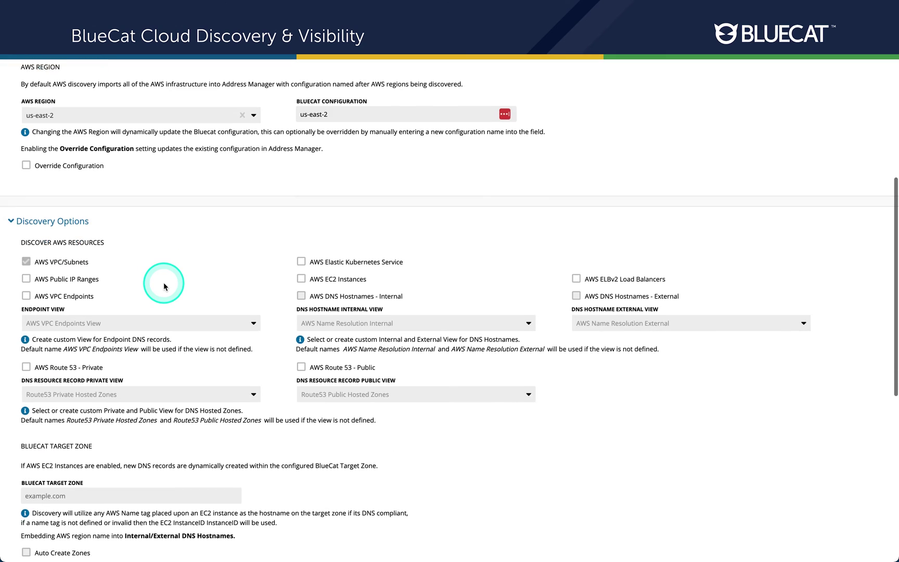
left_click(26, 265)
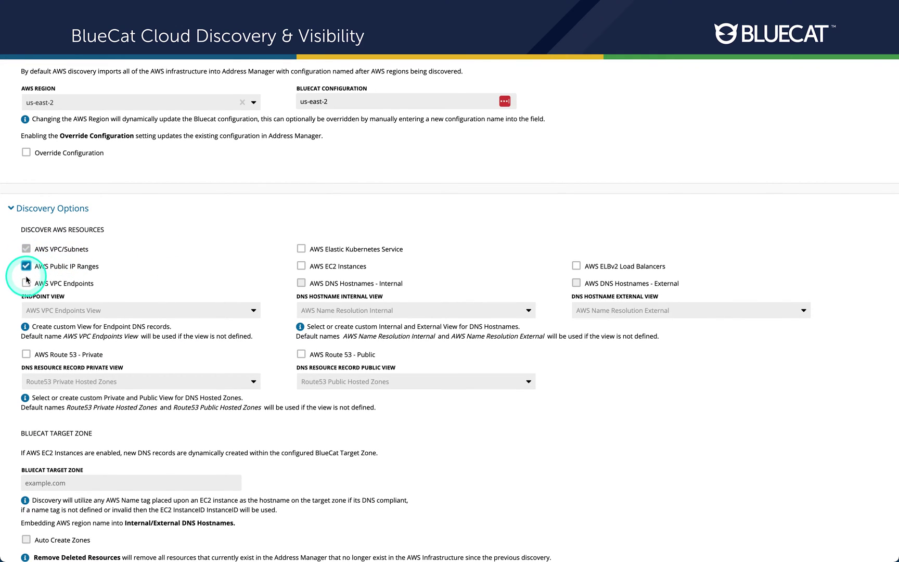
left_click(26, 284)
left_click(301, 249)
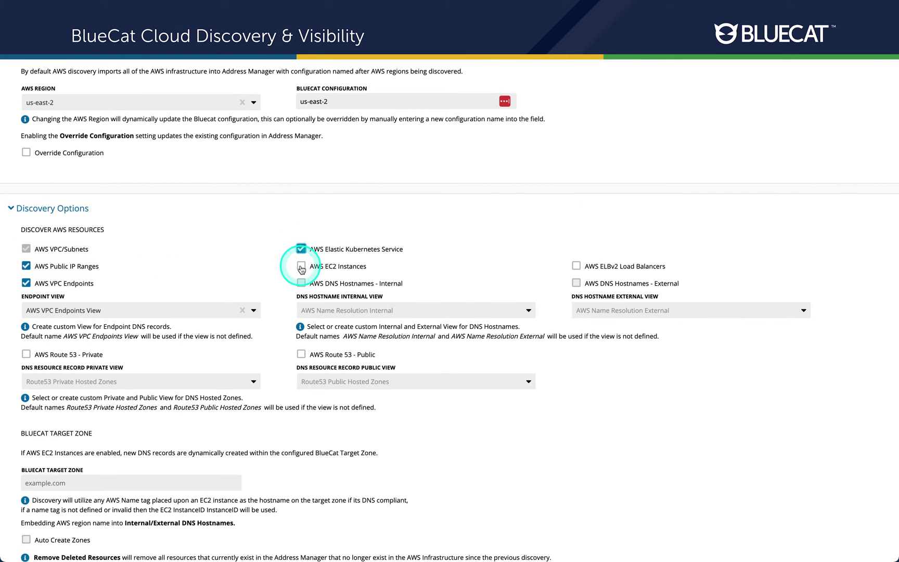
left_click(301, 283)
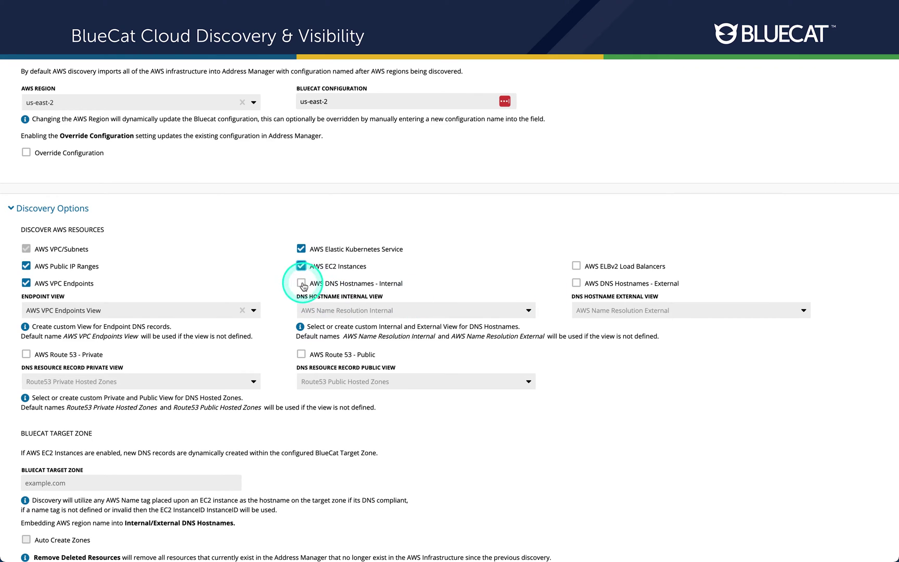
left_click(576, 267)
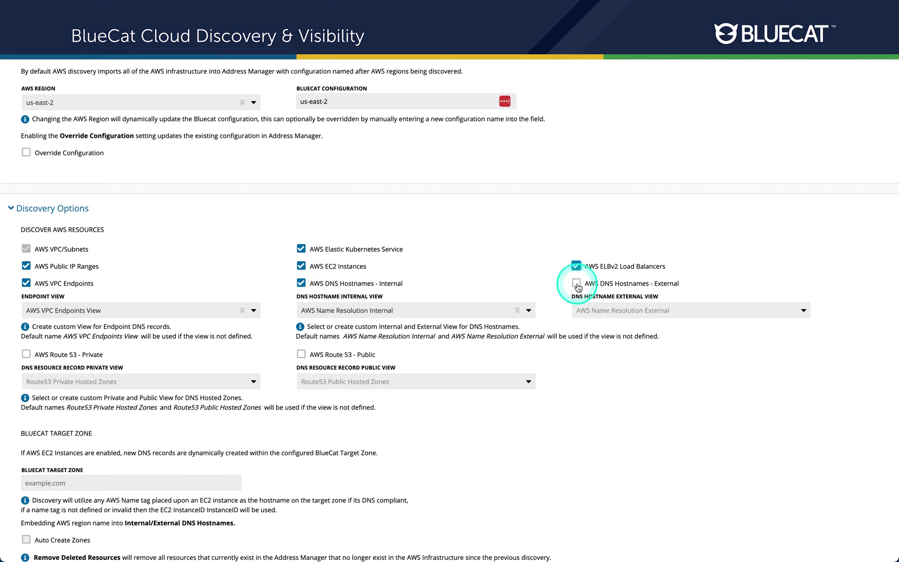
left_click(576, 283)
scroll(408, 272, "down", 2)
scroll(406, 273, "down", 1)
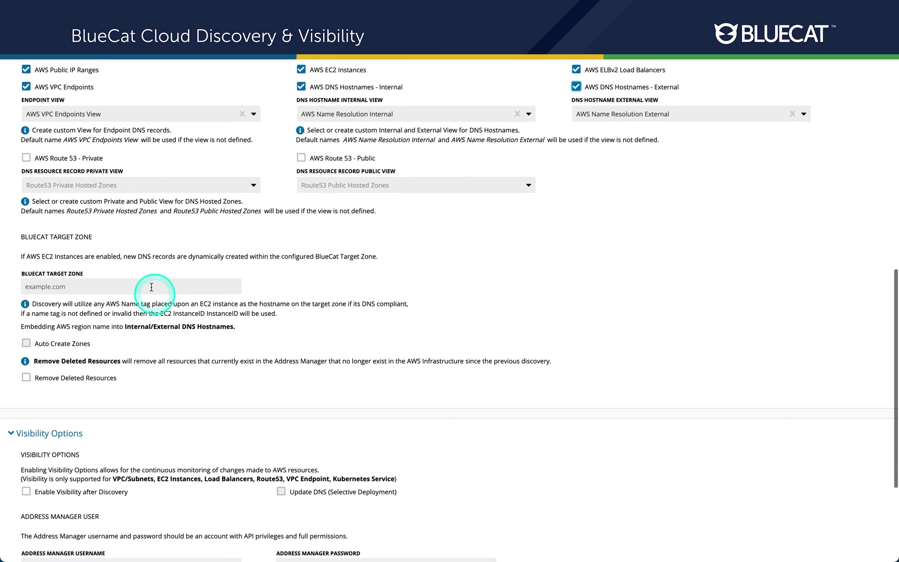
Step: Set target zone team1.com, enable zone auto-creation, visibility and DNS updates, and enter Address Manager credentials
left_click(144, 286)
type("team")
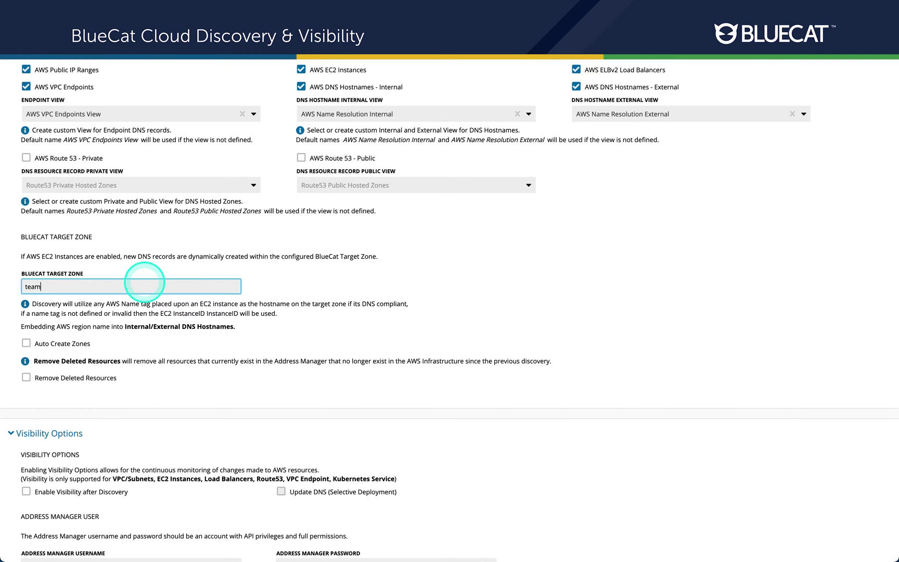
type("com")
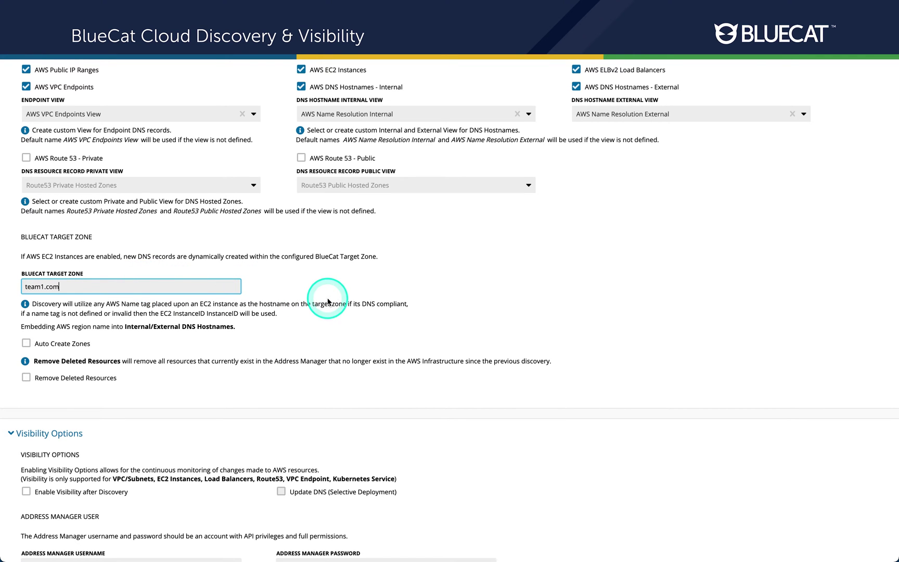
scroll(328, 299, "down", 1)
scroll(328, 298, "down", 3)
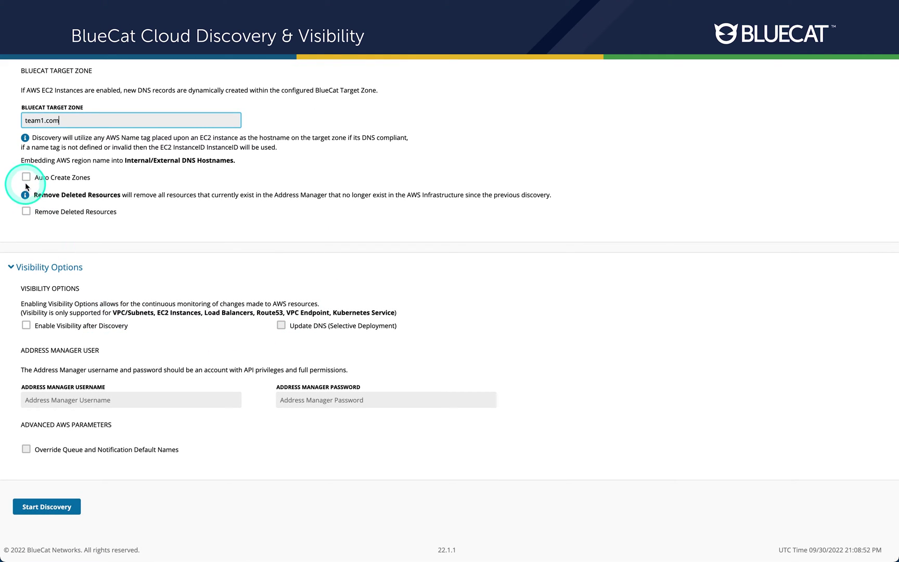
left_click(25, 179)
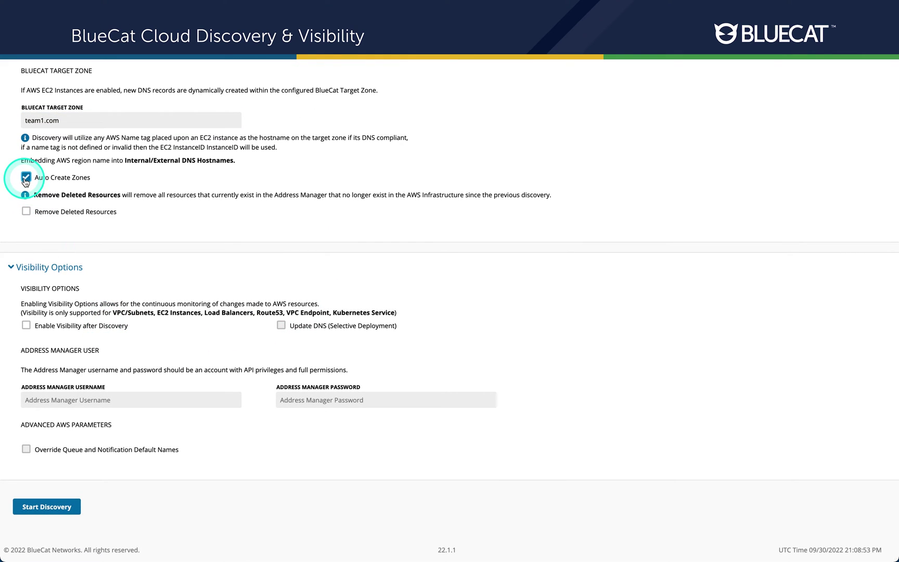
left_click(26, 327)
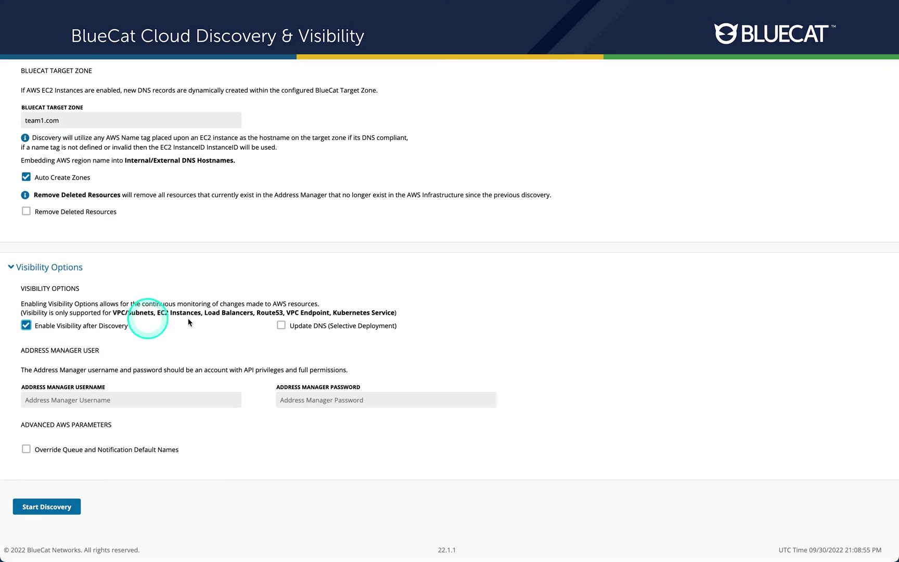
left_click(282, 326)
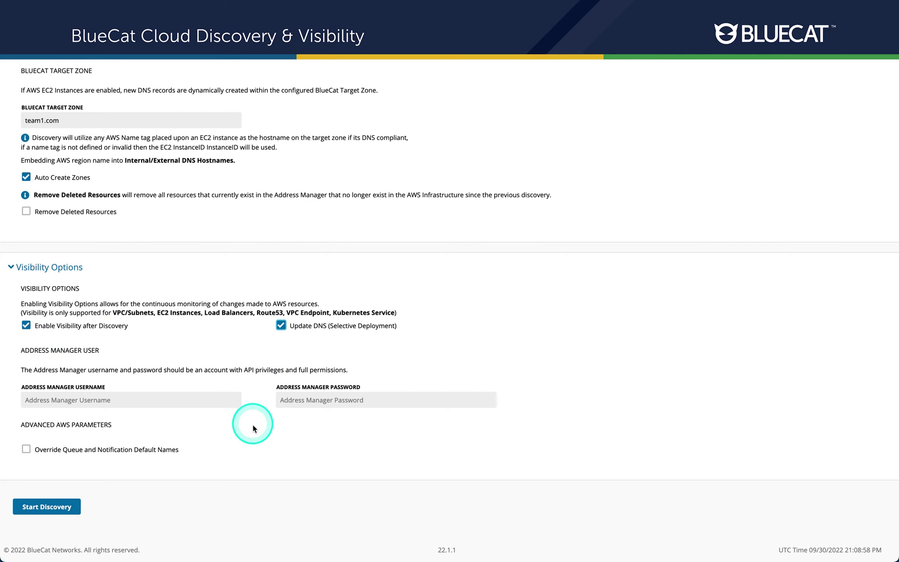
left_click(208, 400)
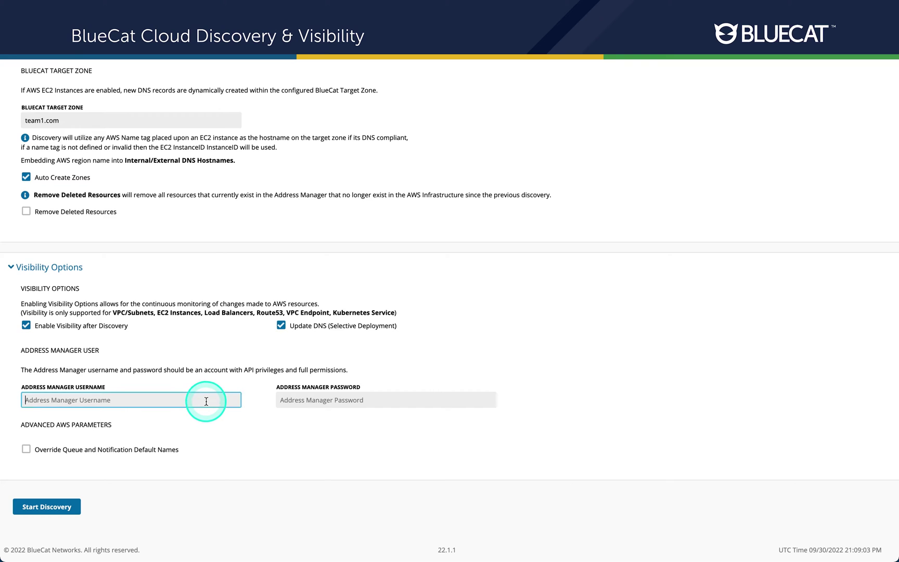
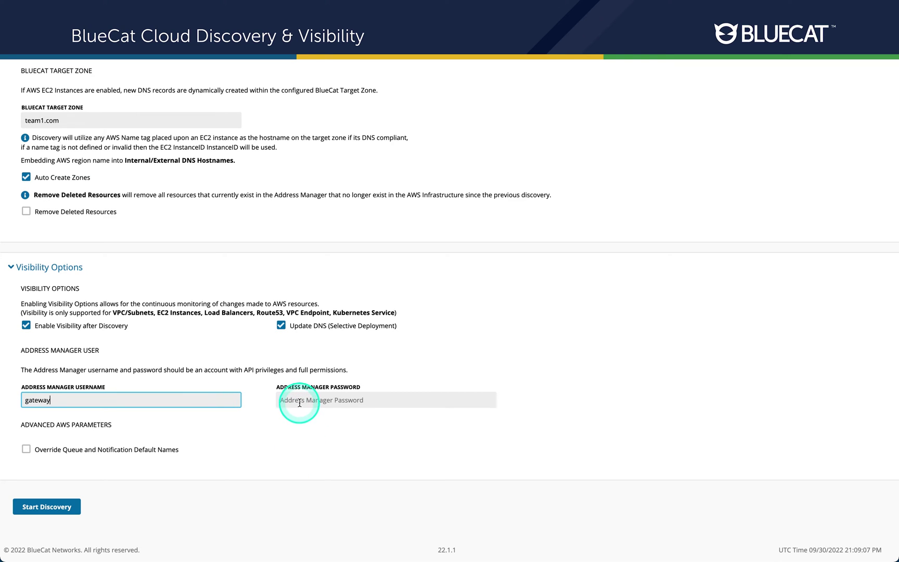
left_click(299, 400)
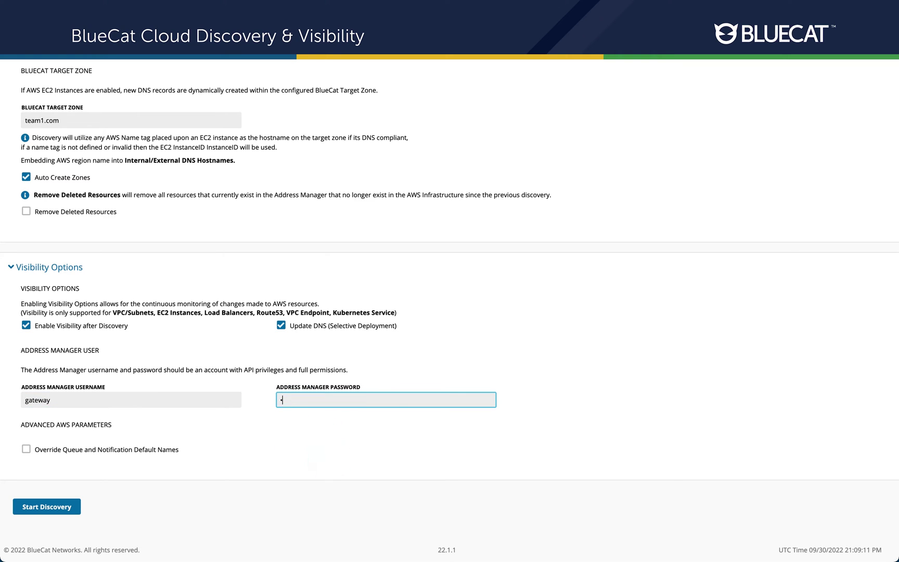
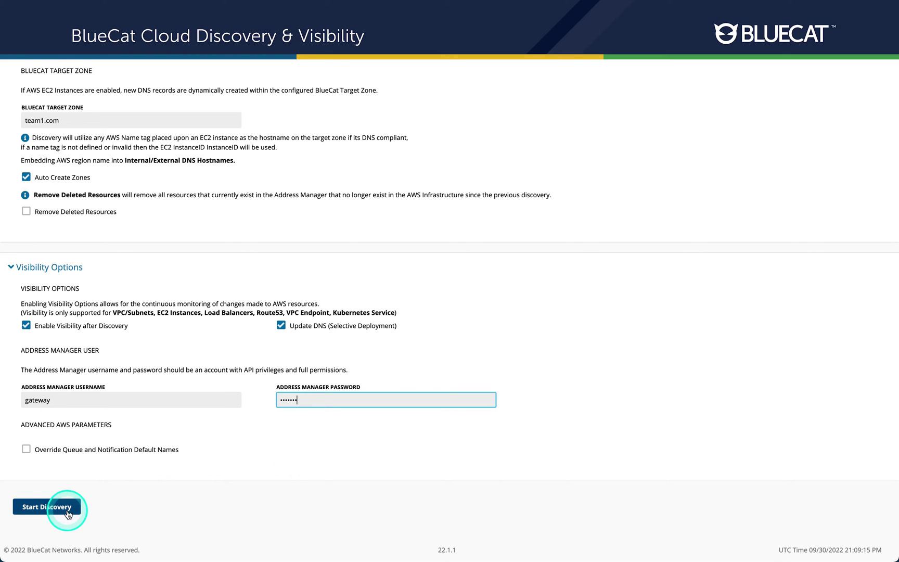
Step: Run the AWS discovery and dismiss the Kubernetes Service error notice
left_click(67, 511)
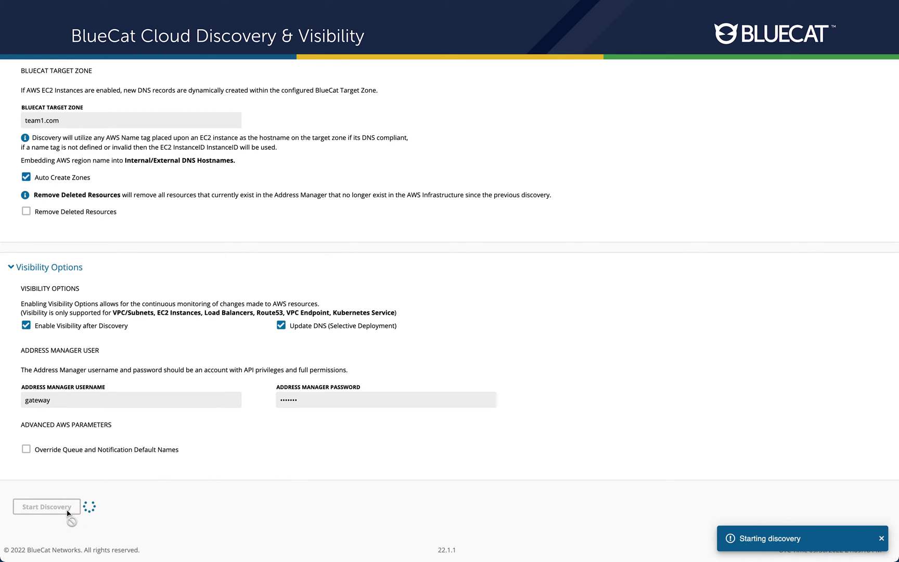
left_click(186, 512)
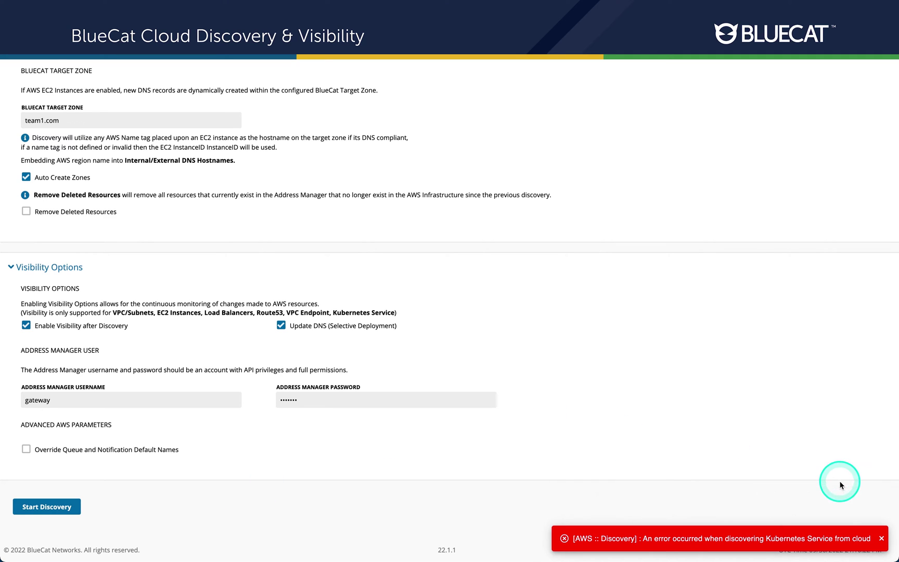
left_click(881, 538)
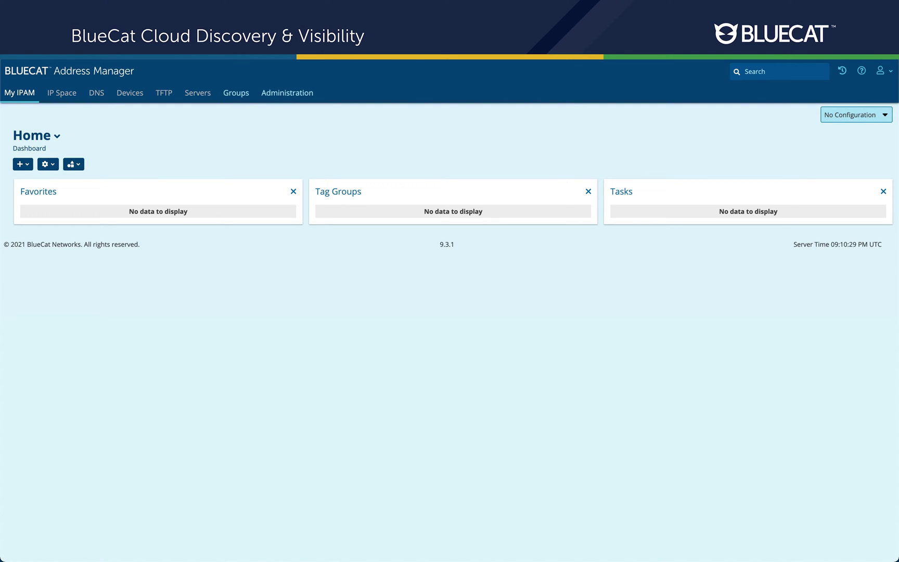
Step: Add INSTANCE TYPE and NAME TAG columns to the us-east-2 devices table
left_click(126, 101)
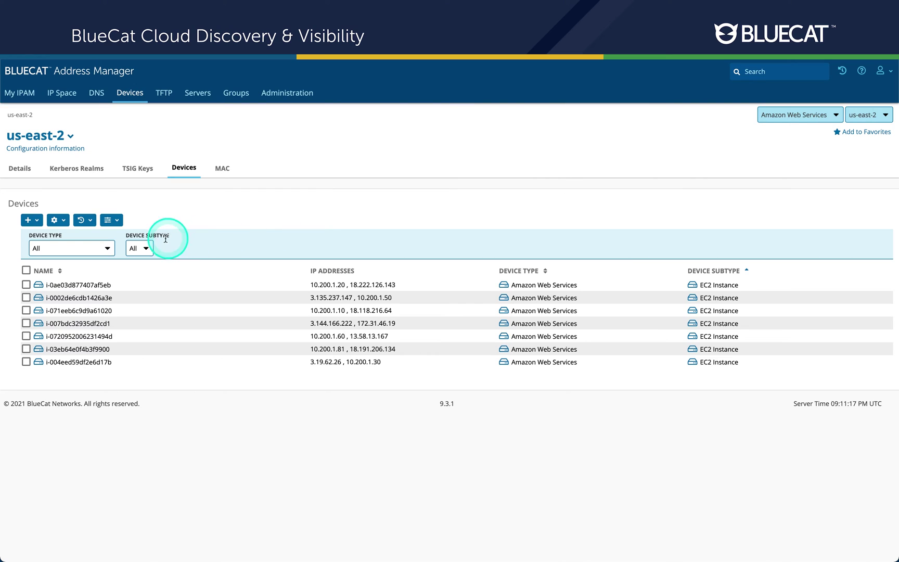
left_click(112, 220)
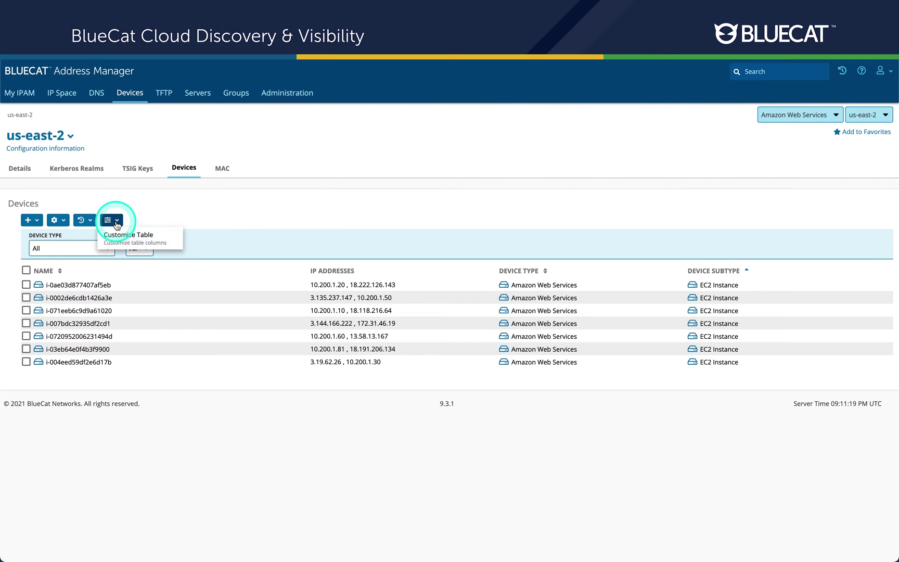
left_click(124, 236)
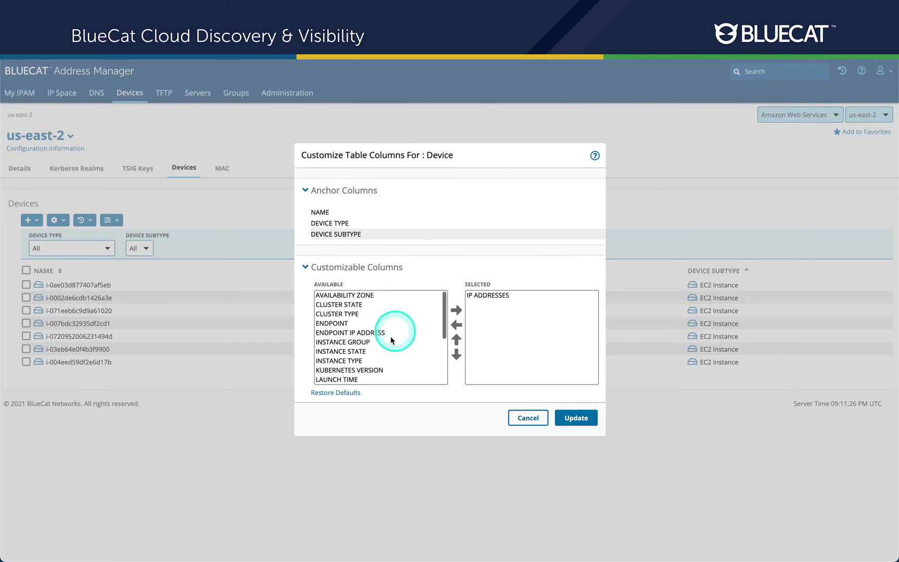
left_click(366, 361)
left_click(463, 314)
scroll(415, 324, "down", 2)
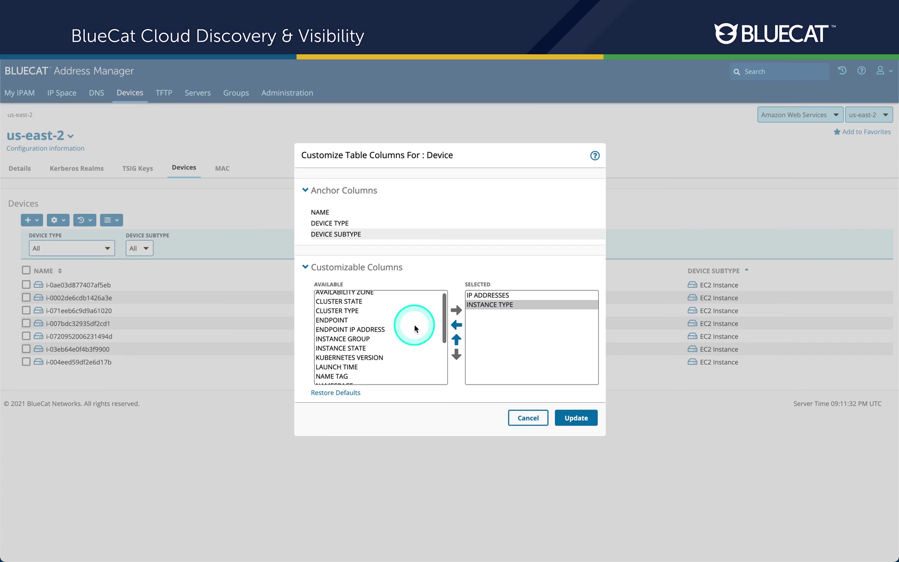
left_click(354, 361)
left_click(455, 310)
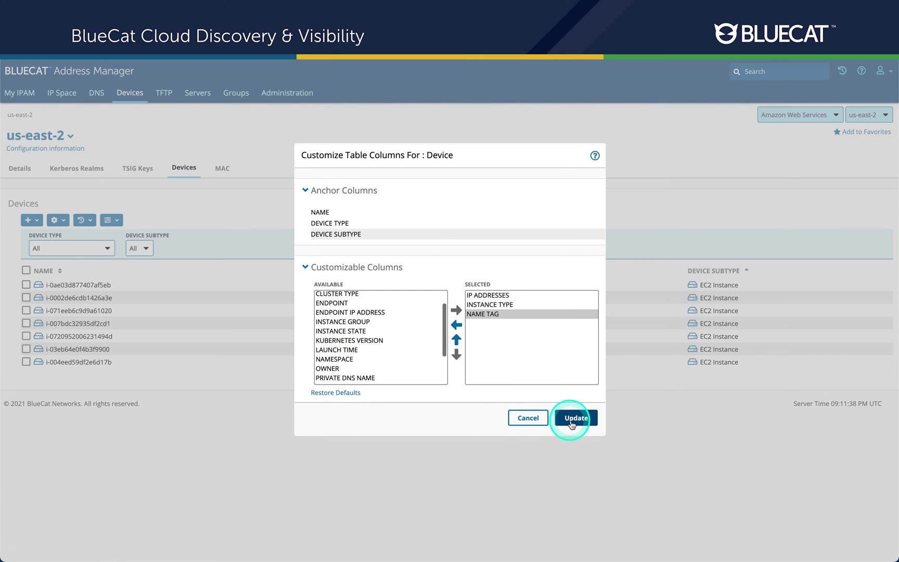
left_click(571, 420)
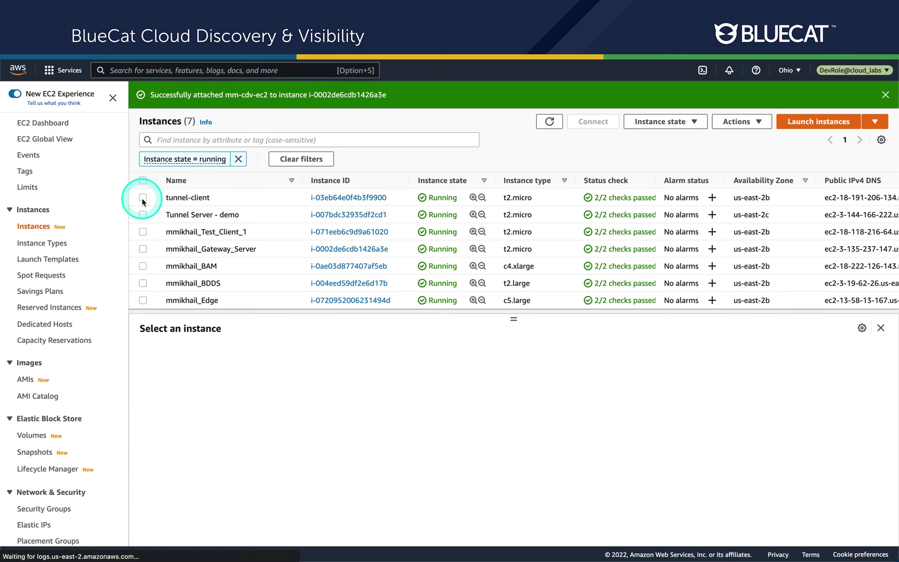
Step: Stop the tunnel-client, Tunnel Server - demo and Test_Client_1 instances
left_click(142, 198)
left_click(142, 215)
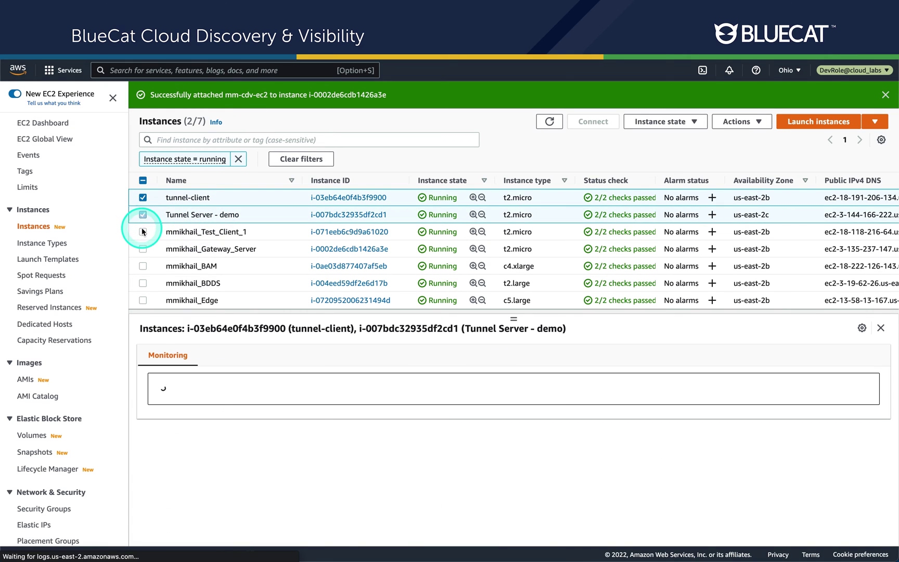
left_click(142, 231)
right_click(157, 229)
left_click(189, 298)
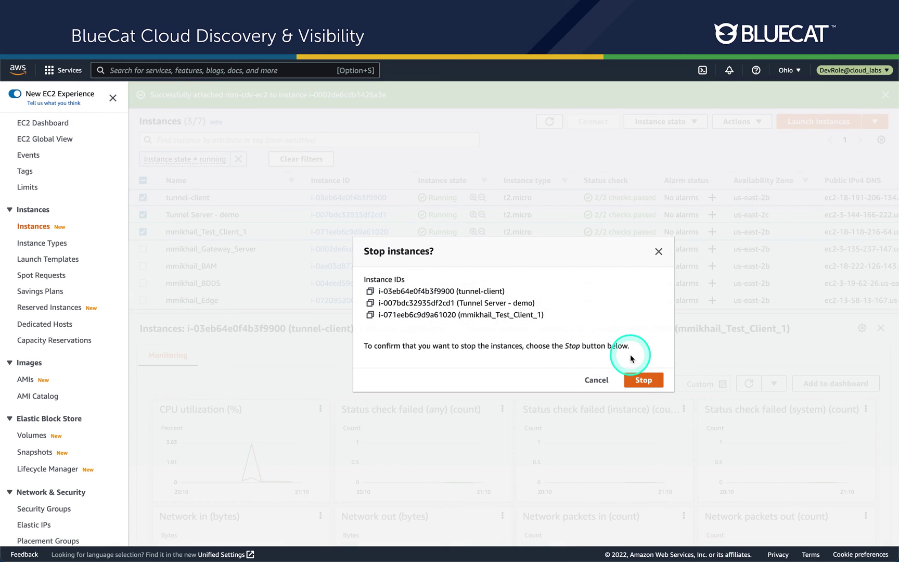
left_click(639, 379)
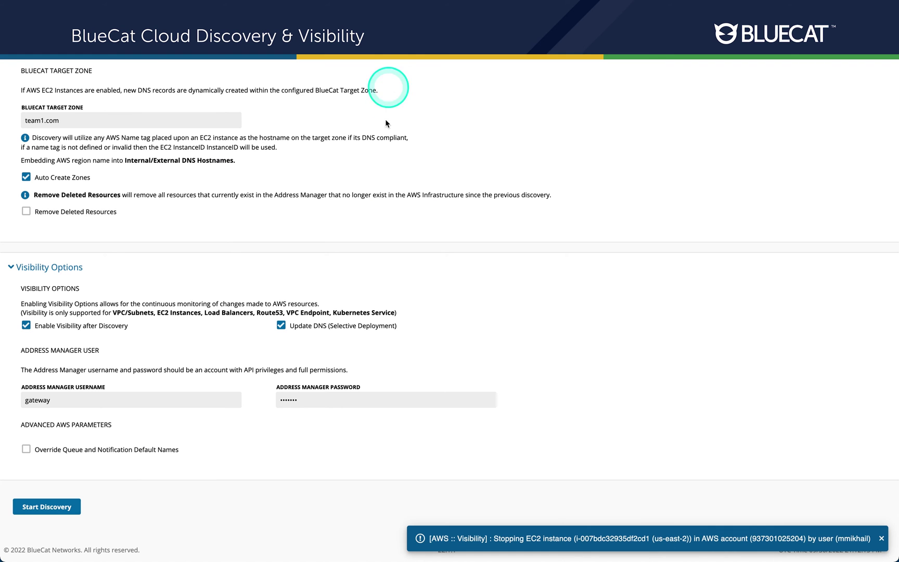
scroll(387, 140, "up", 10)
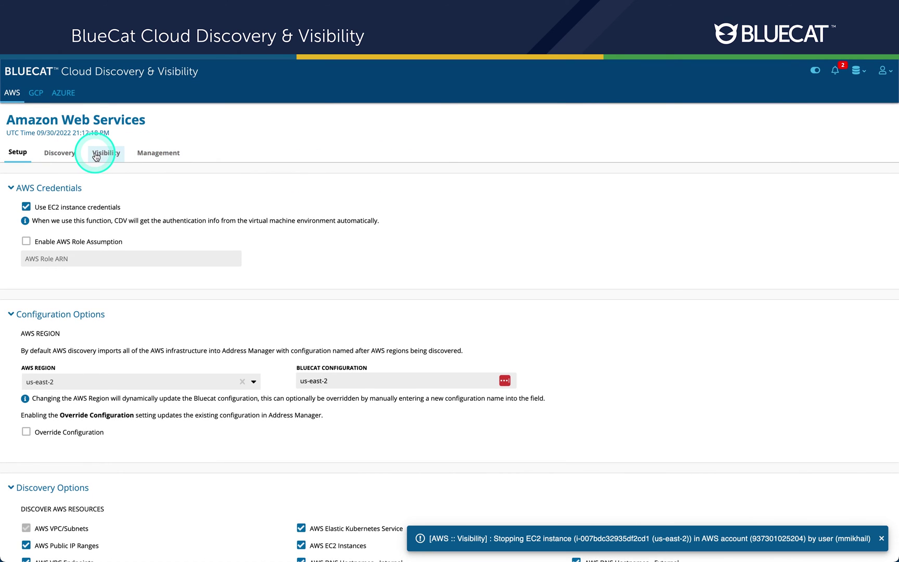
Step: Review the visibility history and the resource totals for discovery run 1
left_click(98, 153)
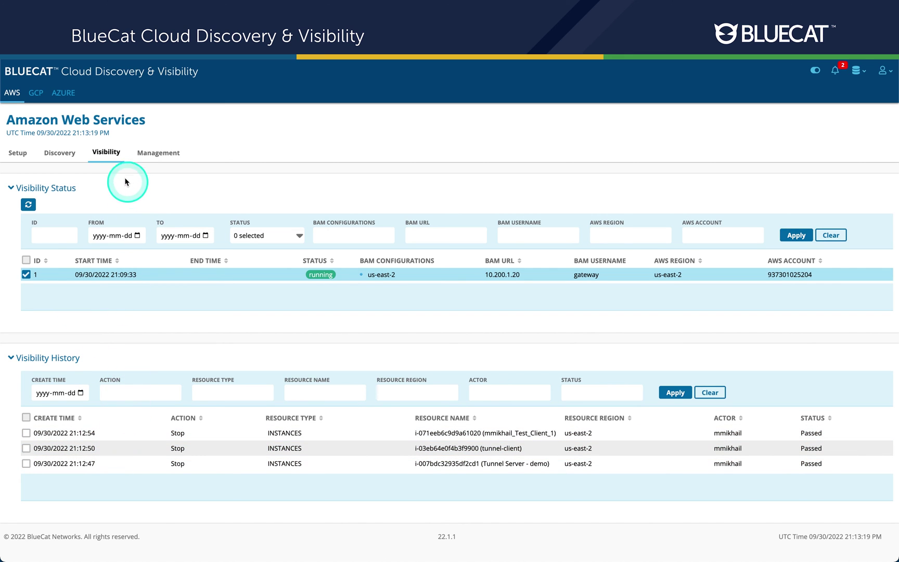
left_click(66, 161)
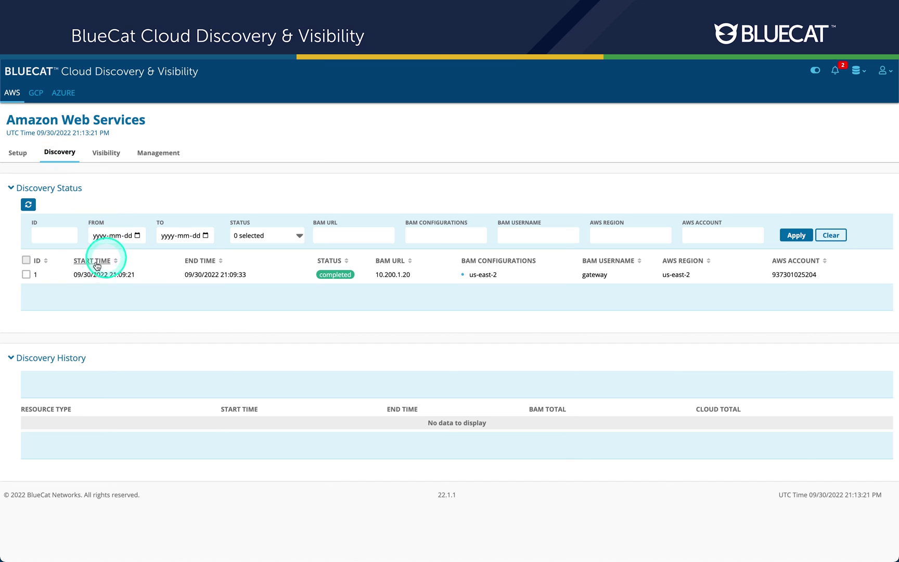
left_click(27, 274)
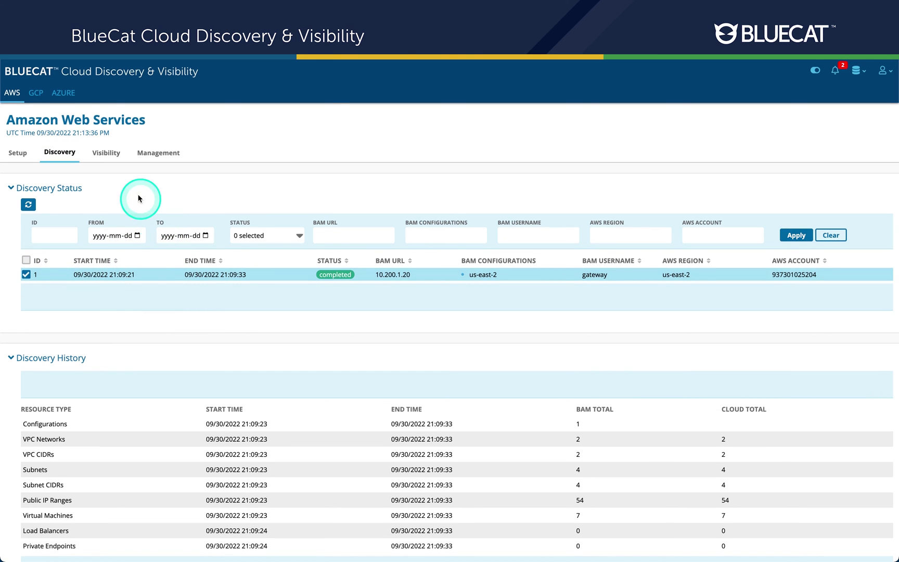
Step: View visibility job 1's Update Visibility Options and cancel without changes
left_click(156, 152)
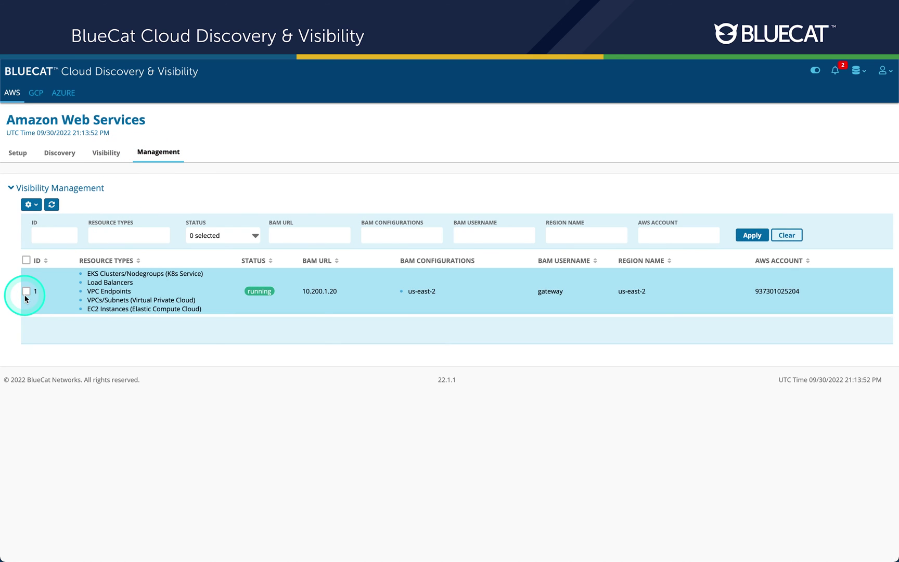
left_click(26, 292)
left_click(31, 205)
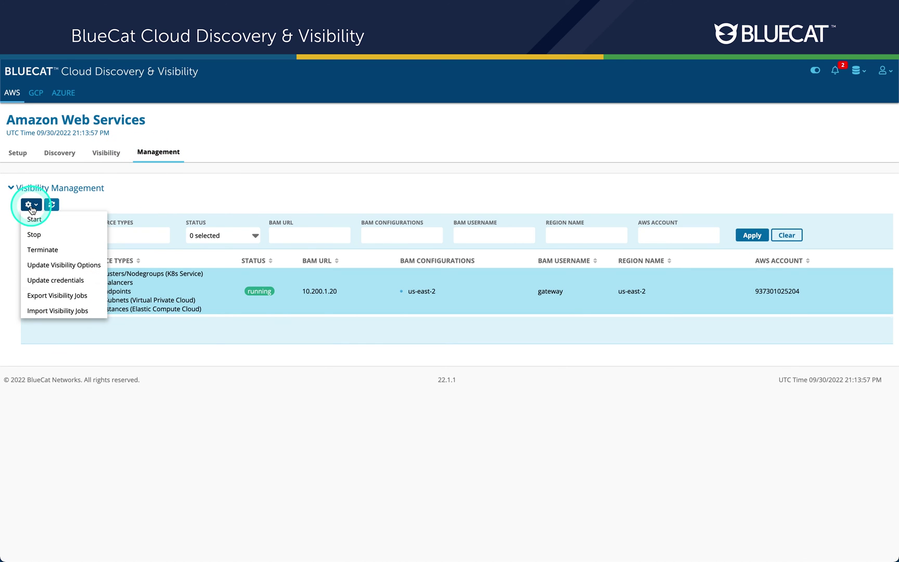
left_click(48, 268)
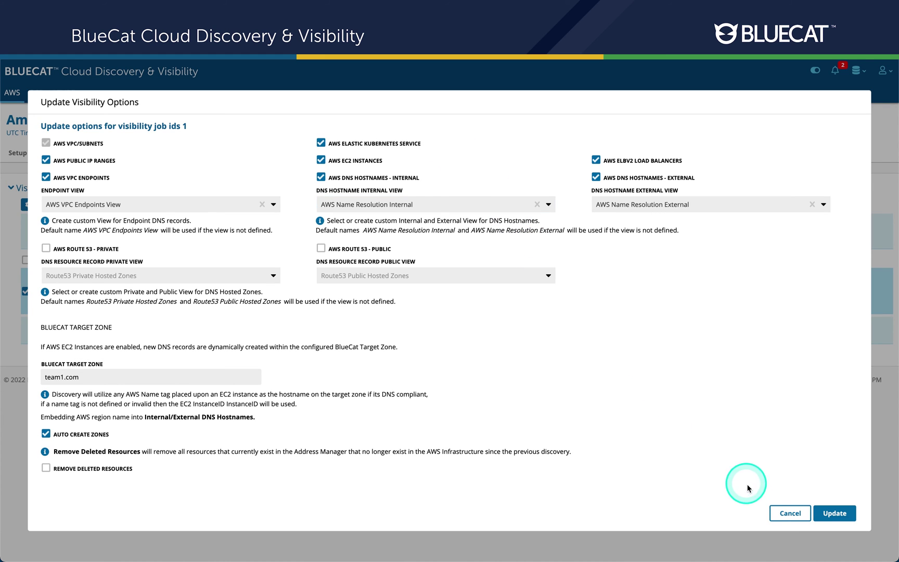
left_click(774, 513)
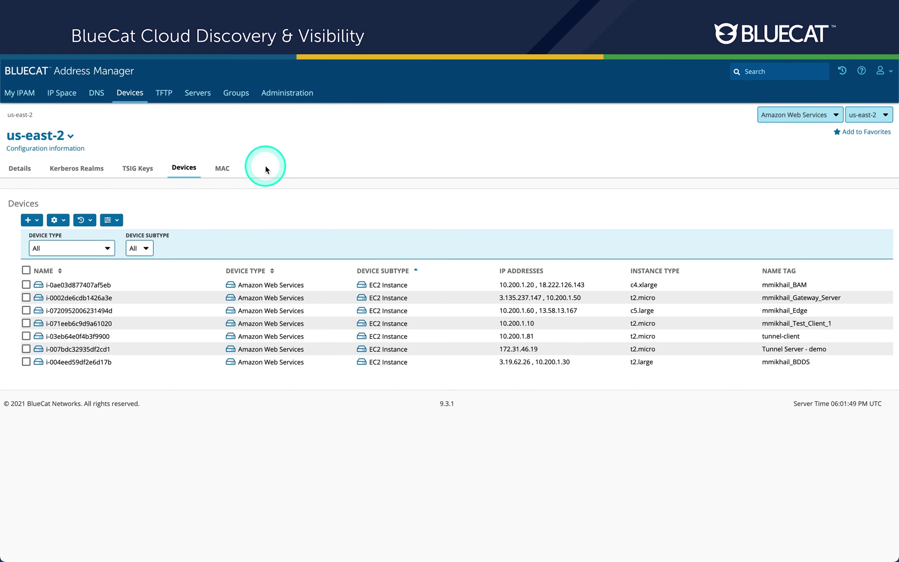
Step: Add the INSTANCE STATE column to the devices table
left_click(111, 220)
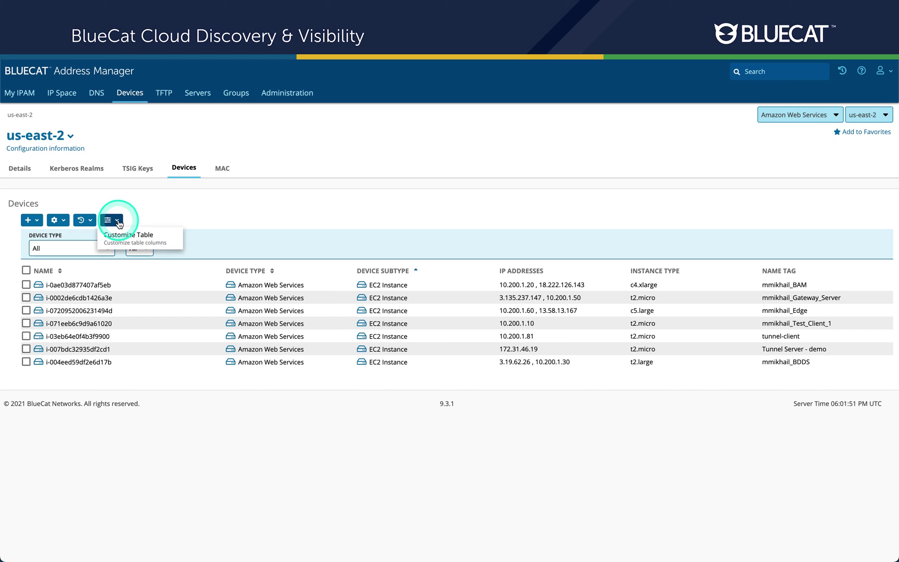
left_click(128, 239)
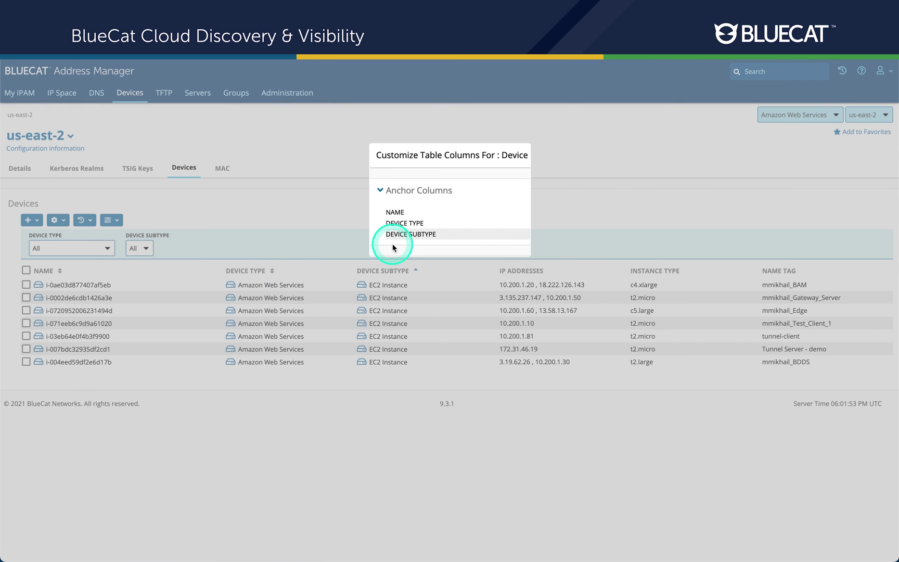
left_click(368, 352)
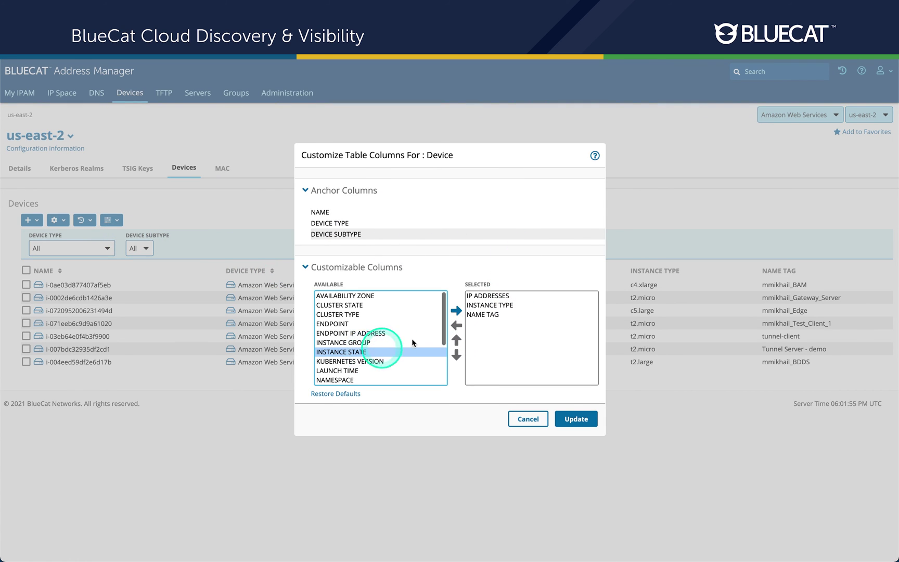
left_click(456, 311)
left_click(576, 419)
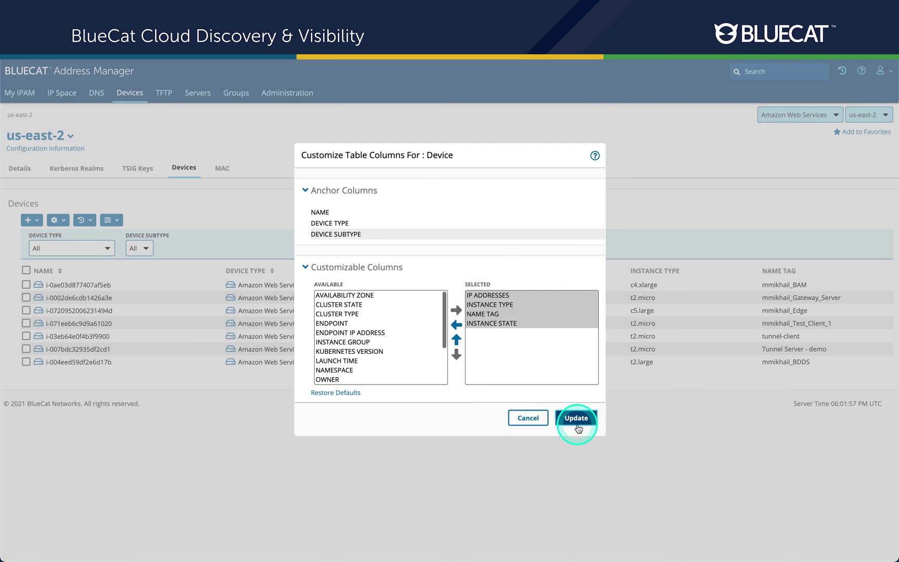